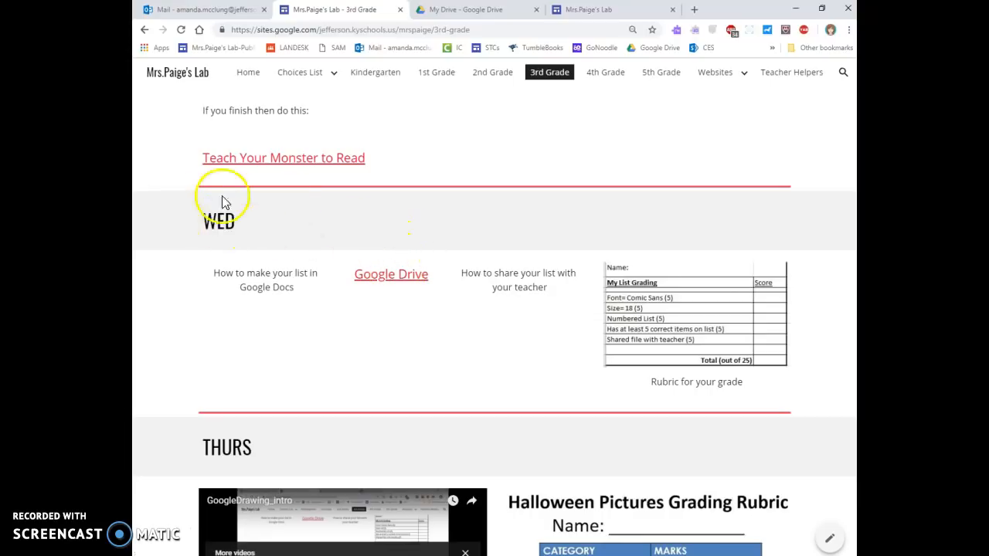
Switch to the My Drive tab in Google Drive.
{"action": "left_click", "coordinate": [498, 9]}
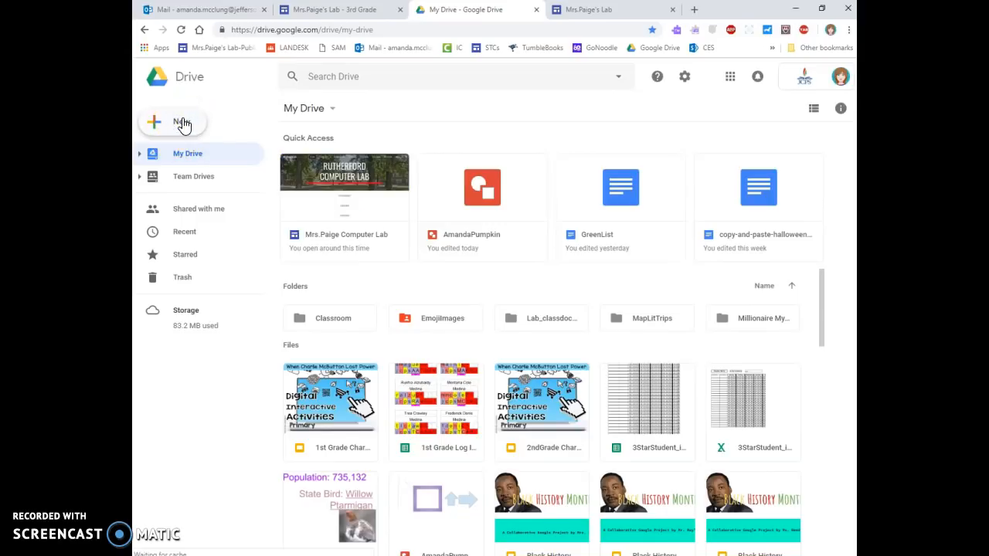
Create a new blank Google Docs document from Drive's New menu.
{"action": "left_click", "coordinate": [203, 130]}
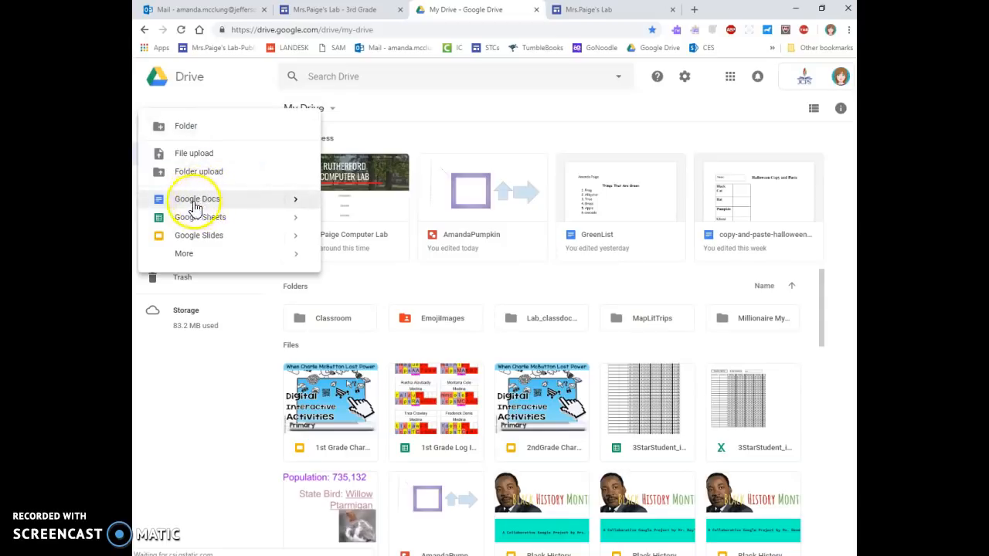
{"action": "left_click", "coordinate": [201, 206]}
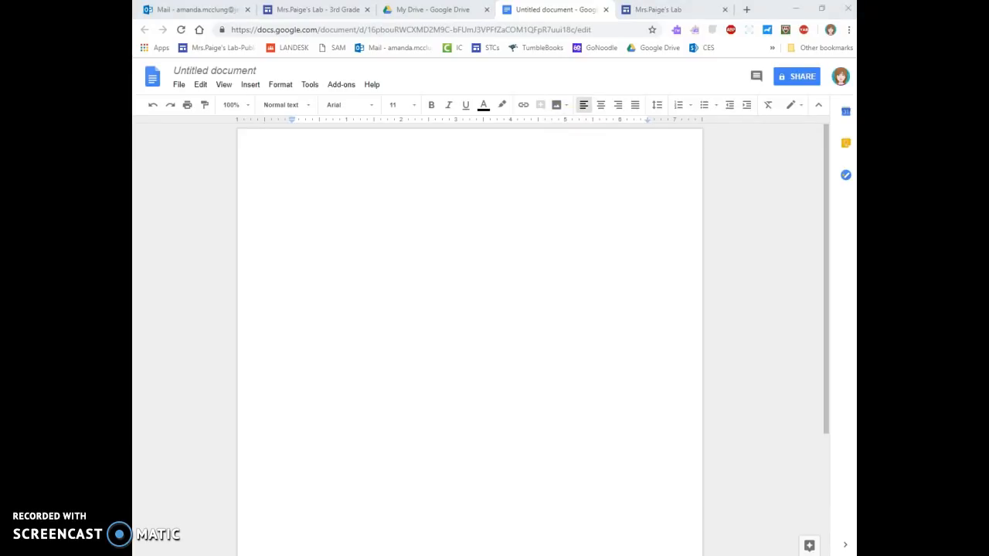
After checking the Word directions, set the document font to Comic Sans MS, size 18.
{"action": "key", "text": "alt+Tab"}
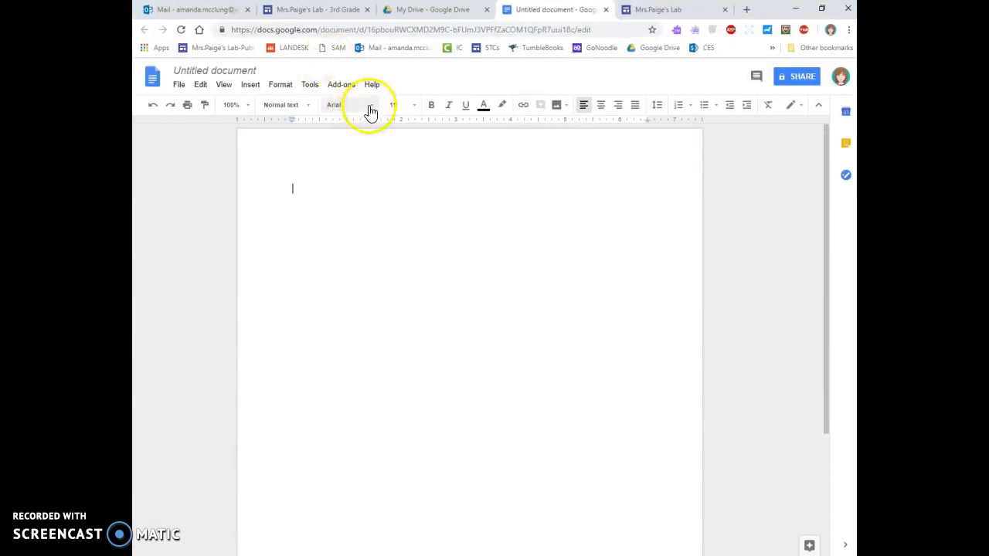
{"action": "left_click", "coordinate": [369, 108]}
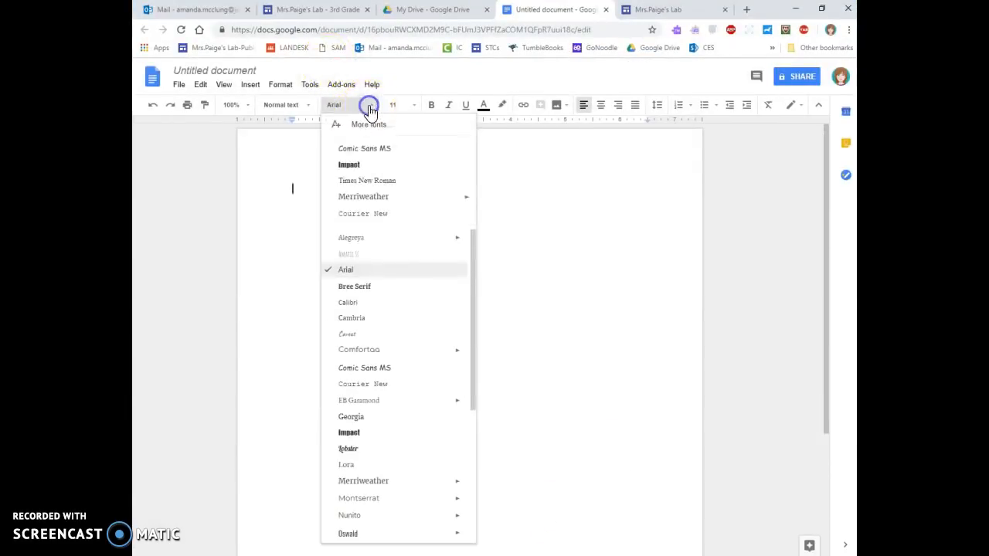
{"action": "left_click", "coordinate": [355, 369]}
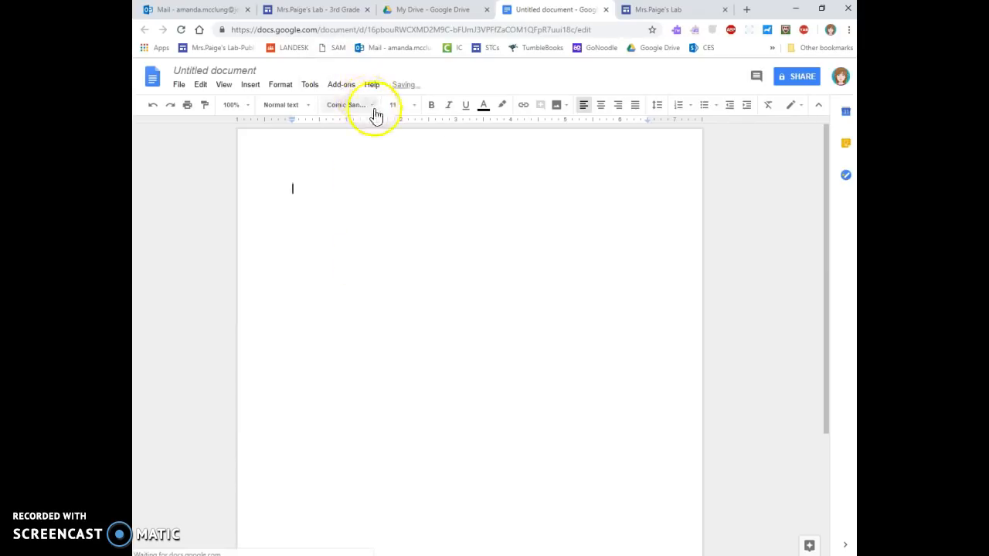
{"action": "left_click", "coordinate": [414, 106]}
{"action": "left_click", "coordinate": [406, 221]}
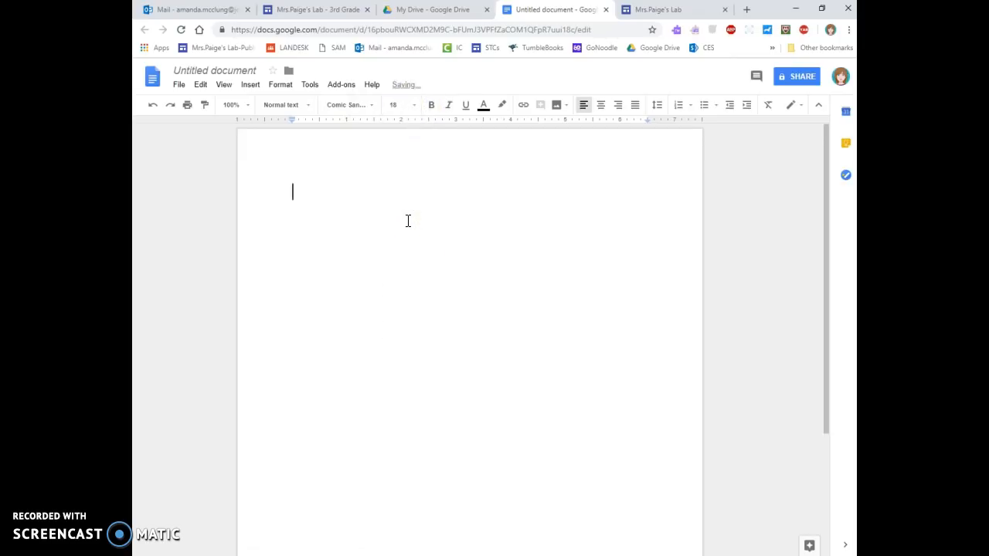
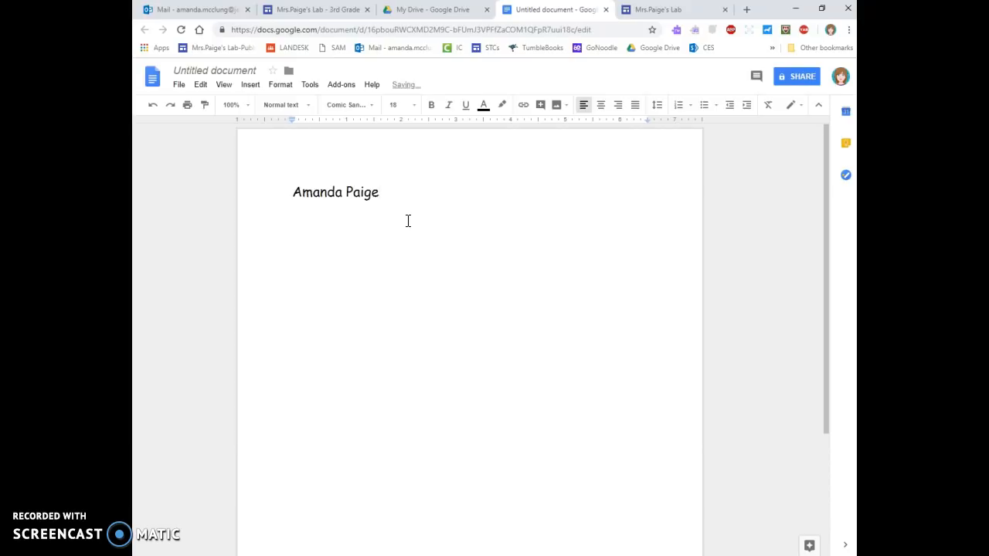
Type the student's first and last name on line one and start a new line.
{"action": "key", "text": "Return"}
{"action": "left_click", "coordinate": [484, 231]}
{"action": "key", "text": "alt+Tab"}
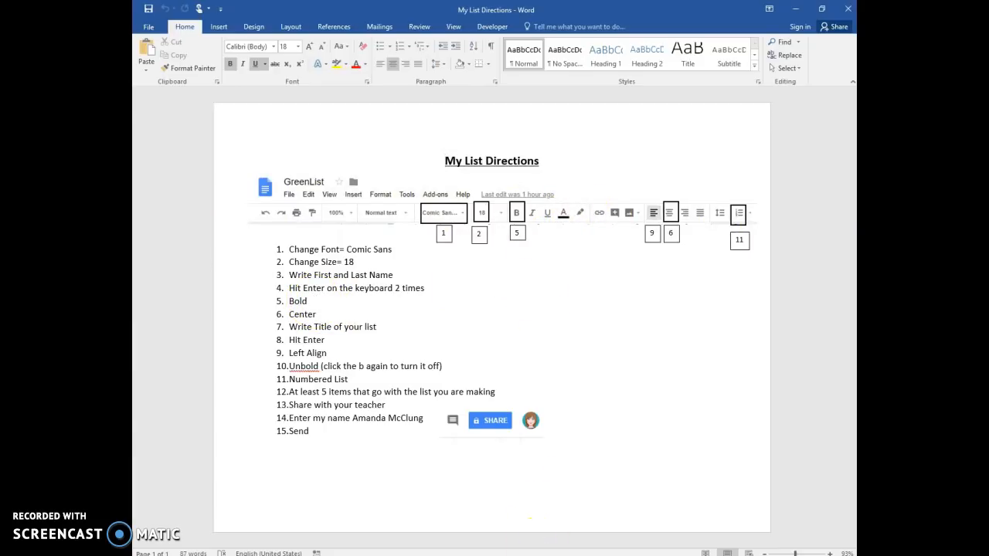
Make the empty line under the name bold and centred.
{"action": "key", "text": "alt+Tab"}
{"action": "left_click", "coordinate": [431, 105]}
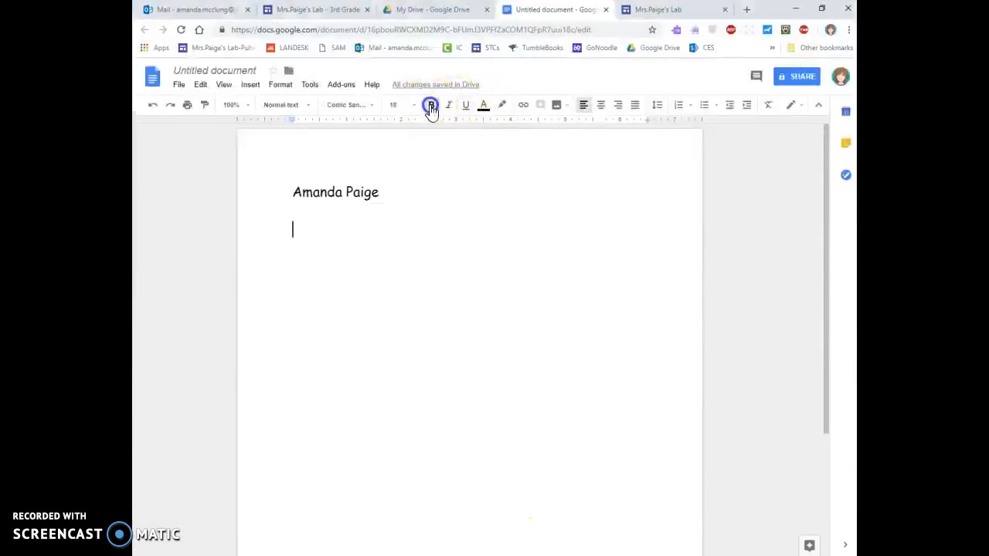
{"action": "left_click", "coordinate": [600, 111]}
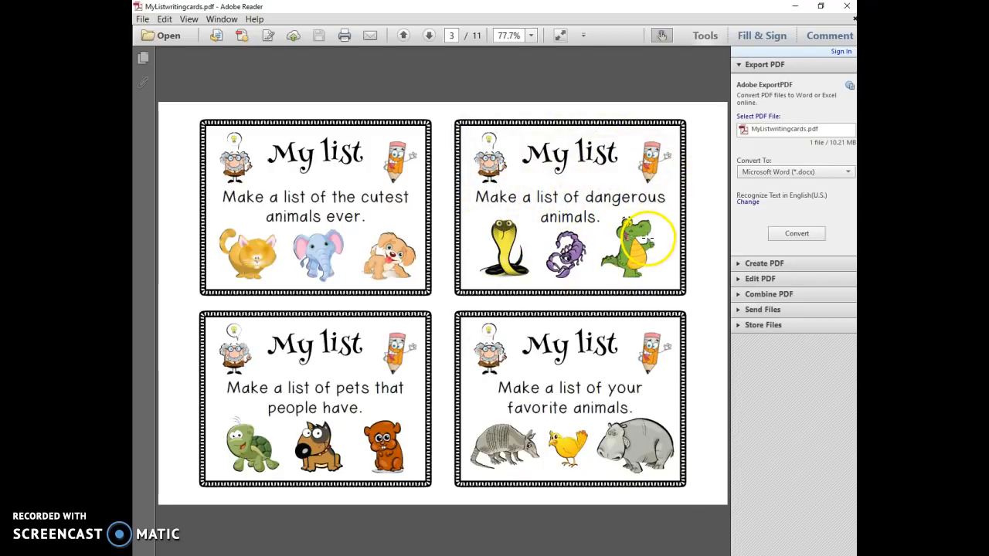
Scroll the cards PDF down to the things-that-are-green cards on page 5.
{"action": "scroll", "coordinate": [645, 241], "scroll_direction": "down", "scroll_amount": 5}
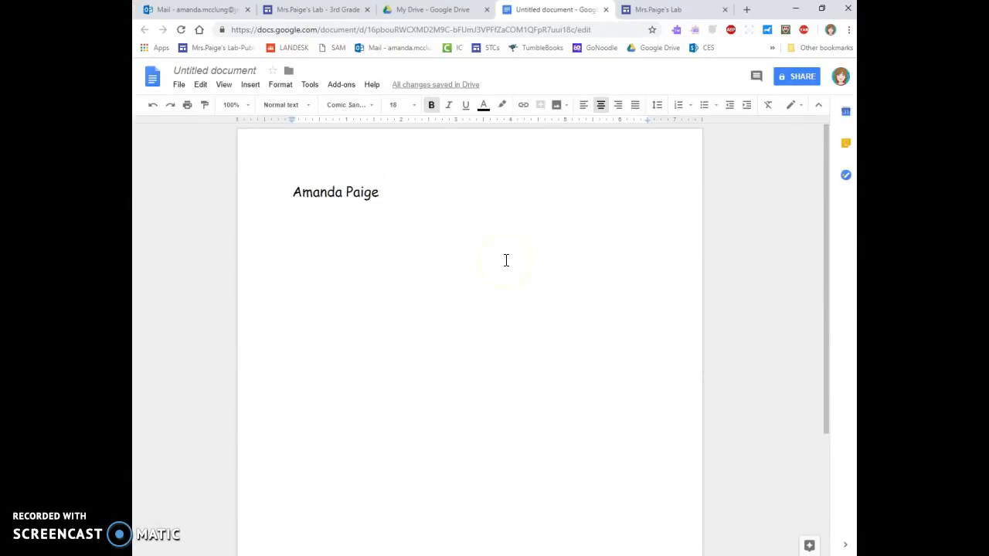
Type the title 'List of Green Things', fixing a typo, and start a new line.
{"action": "type", "text": "LIst of"}
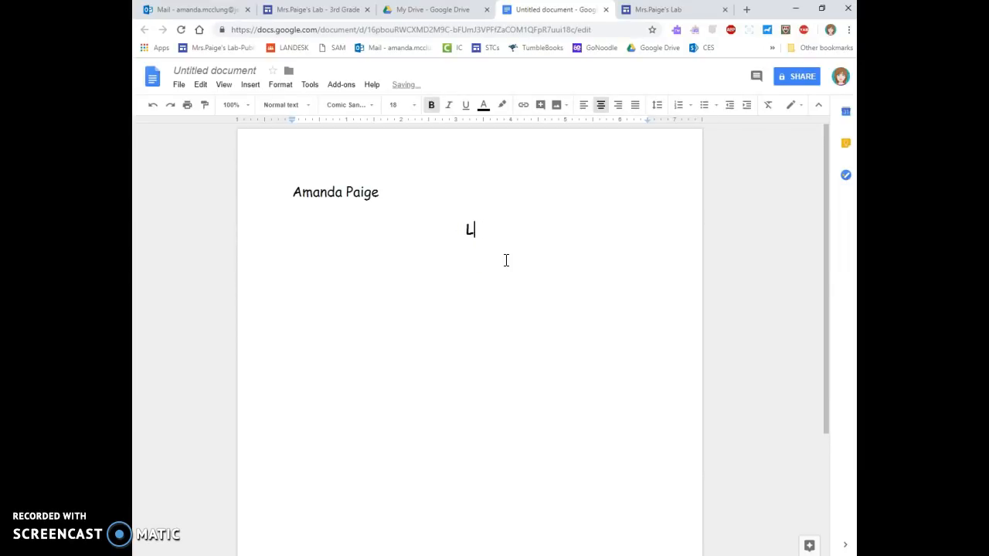
{"action": "key", "text": "BackSpace"}
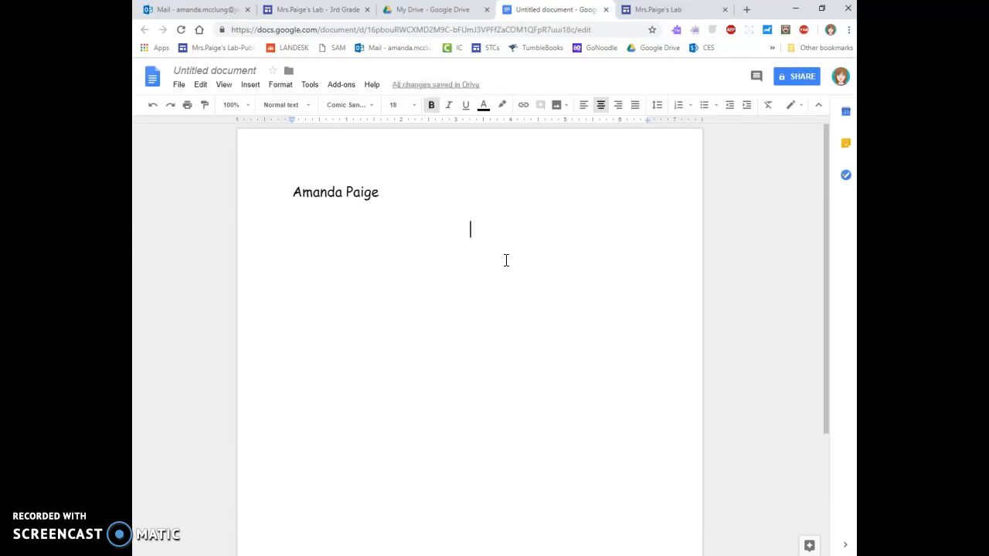
{"action": "type", "text": "List of Green Things"}
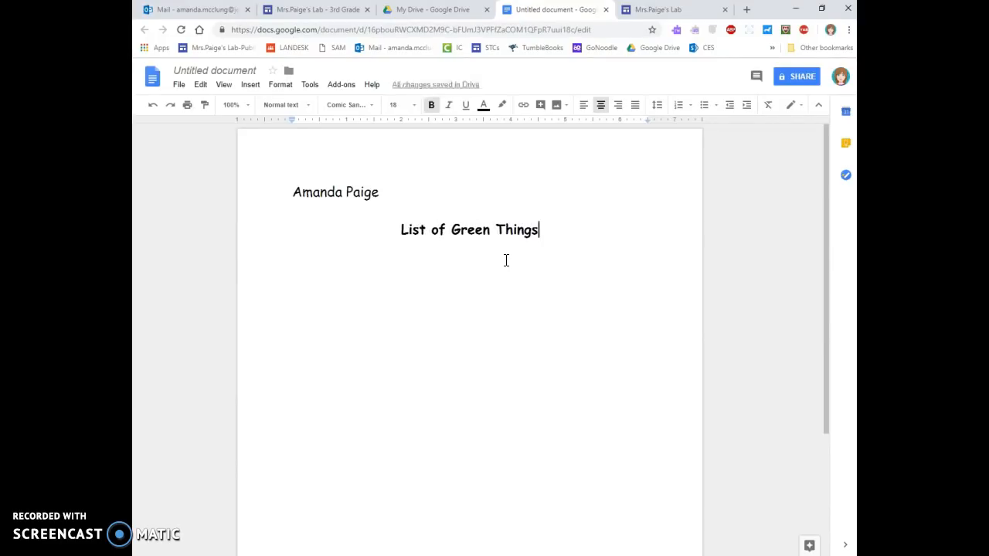
{"action": "key", "text": "Return"}
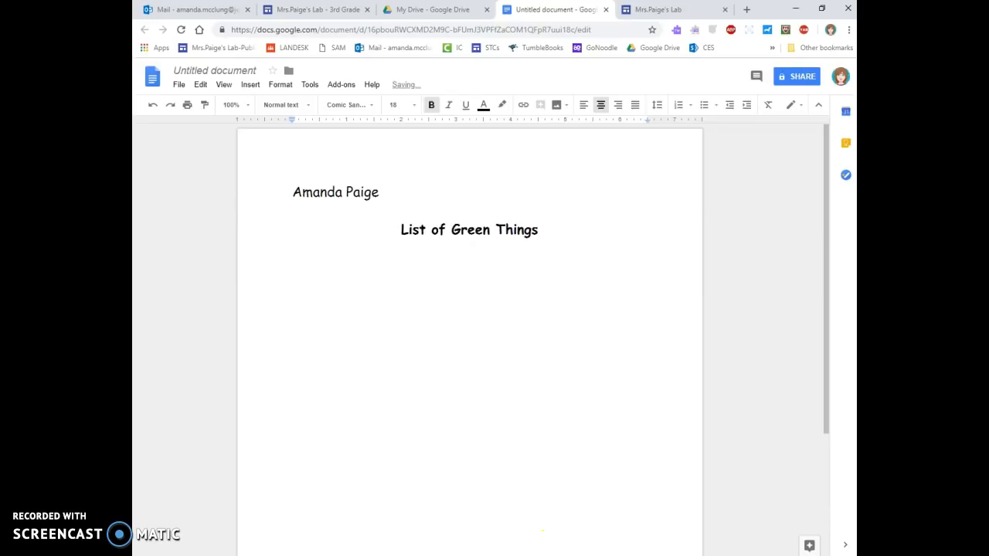
{"action": "left_click", "coordinate": [543, 555]}
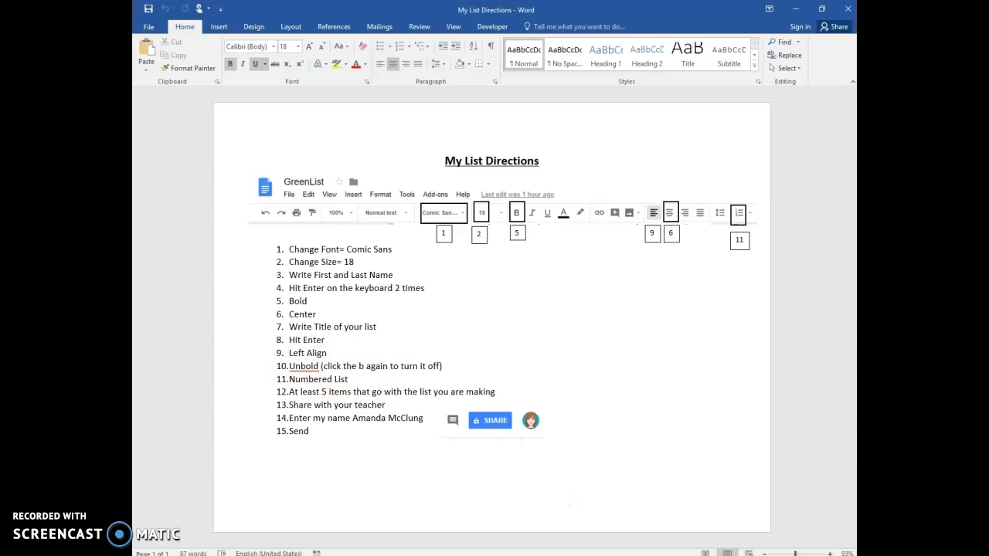
Make the empty line under the title left-aligned and not bold.
{"action": "left_click", "coordinate": [566, 555]}
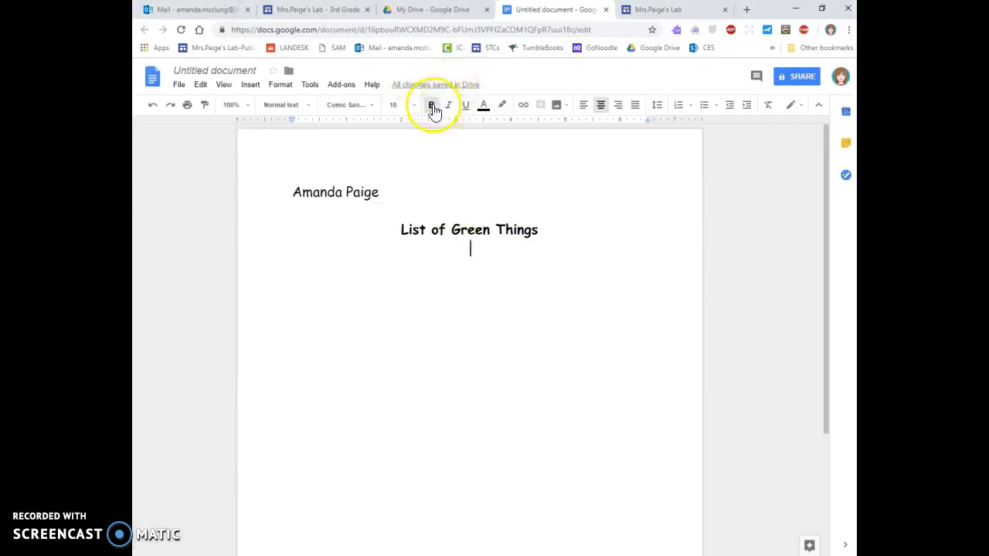
{"action": "left_click", "coordinate": [585, 105]}
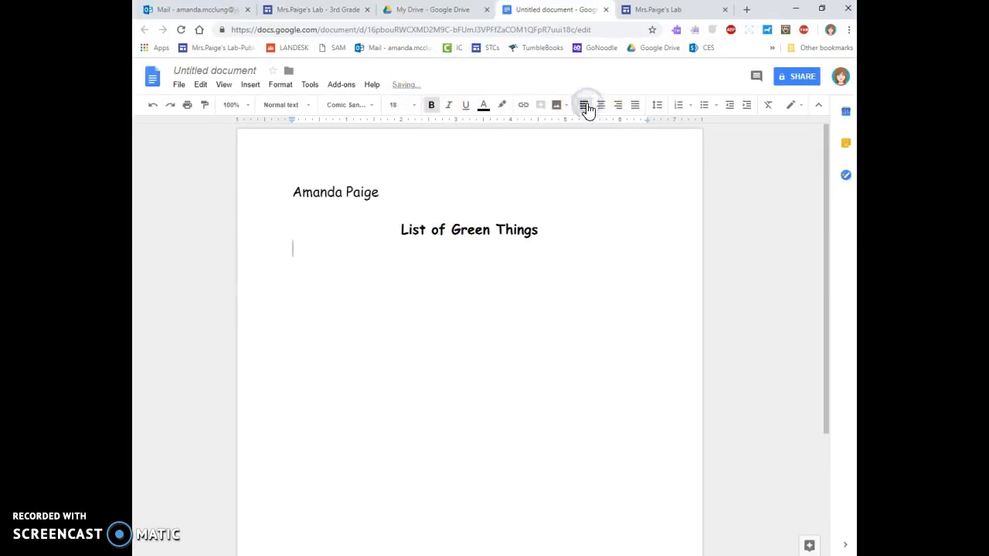
{"action": "left_click", "coordinate": [433, 106]}
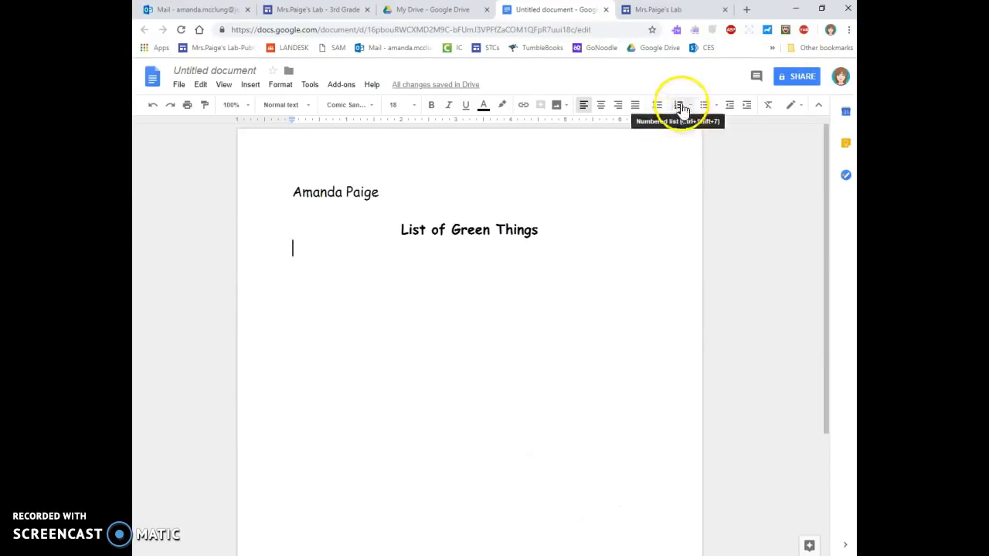
Create a numbered list of Frog, Grass, Tree, Apple and Avacado, leaving item 6 empty.
{"action": "left_click", "coordinate": [680, 107]}
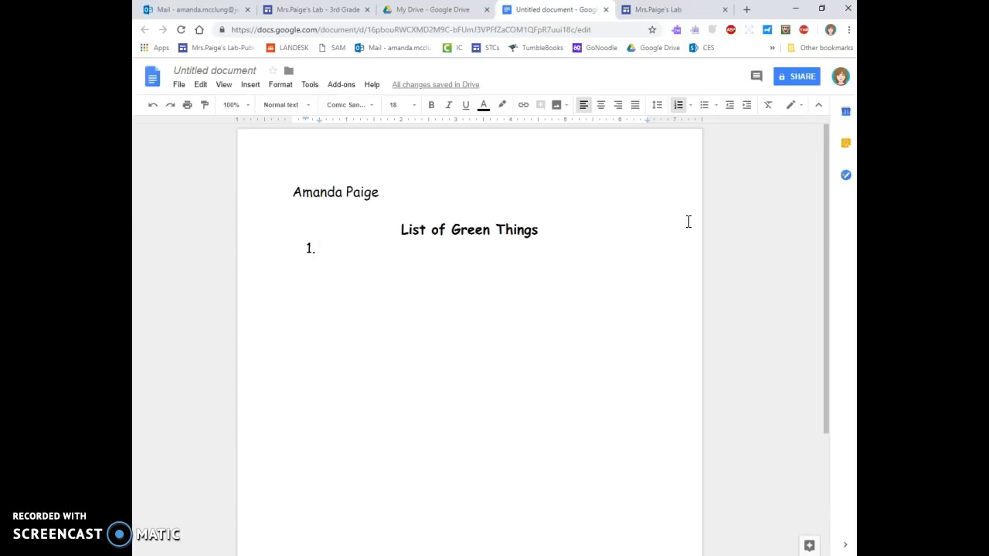
{"action": "type", "text": "frog"}
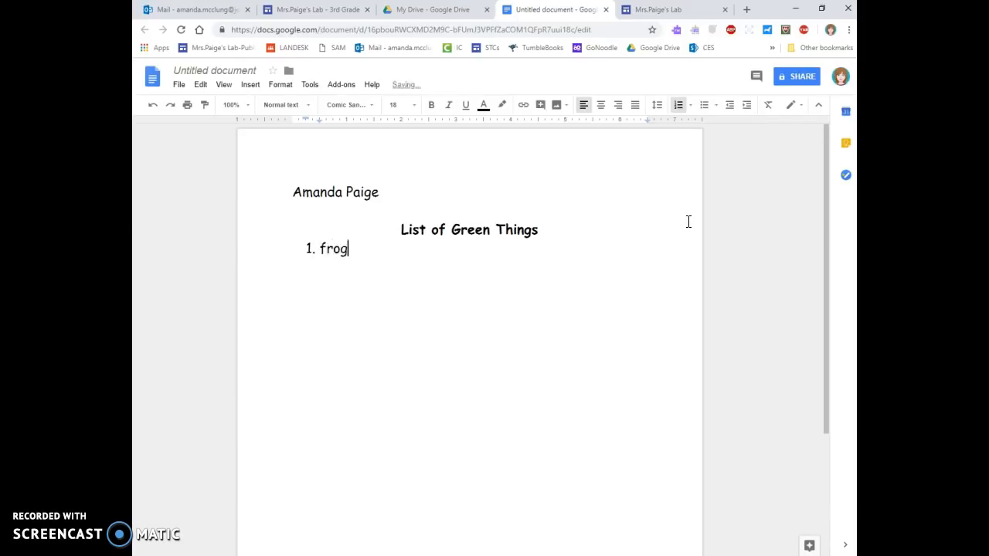
{"action": "key", "text": "Return"}
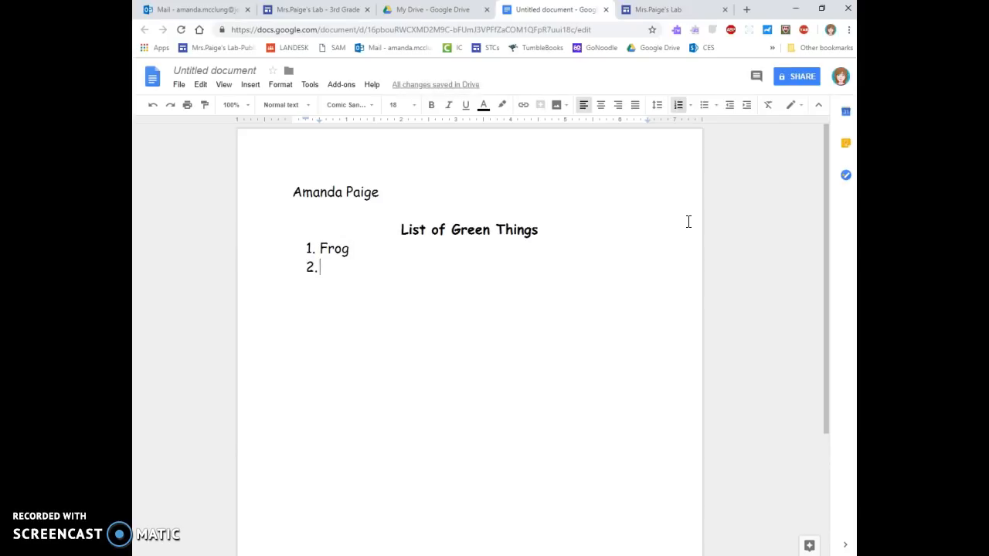
{"action": "type", "text": "grass"}
{"action": "key", "text": "Return"}
{"action": "type", "text": "tree"}
{"action": "key", "text": "Return"}
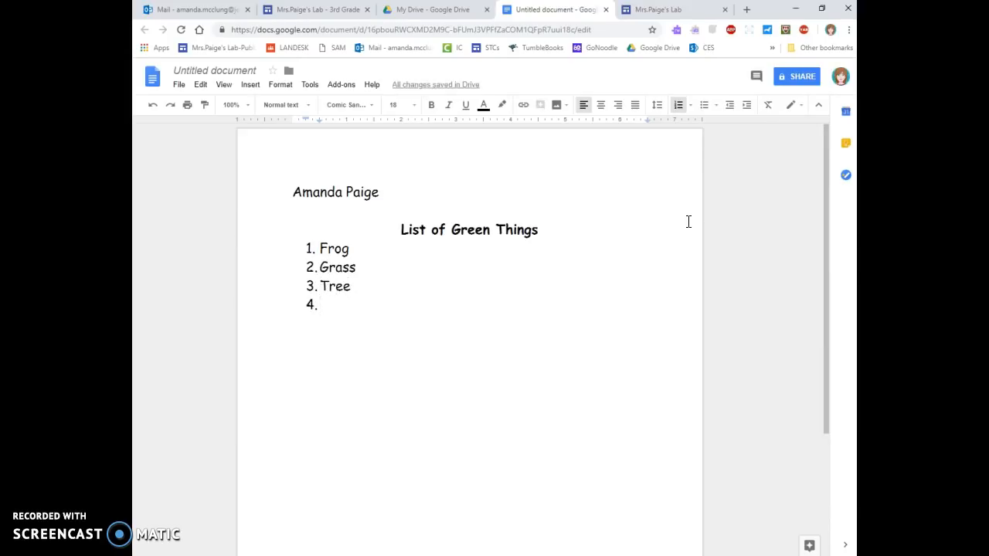
{"action": "type", "text": "apple"}
{"action": "key", "text": "Return"}
{"action": "type", "text": "a"}
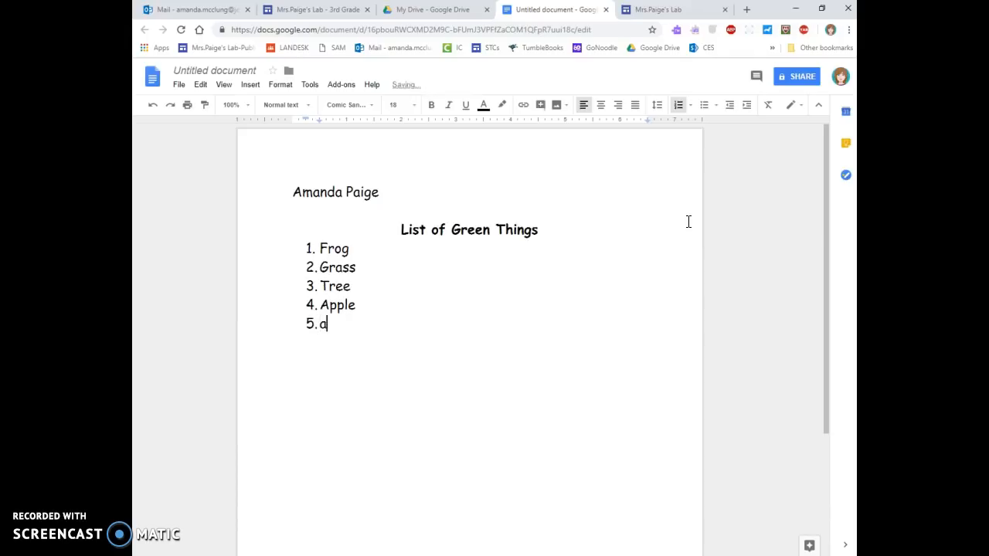
{"action": "type", "text": "vacado"}
{"action": "key", "text": "Return"}
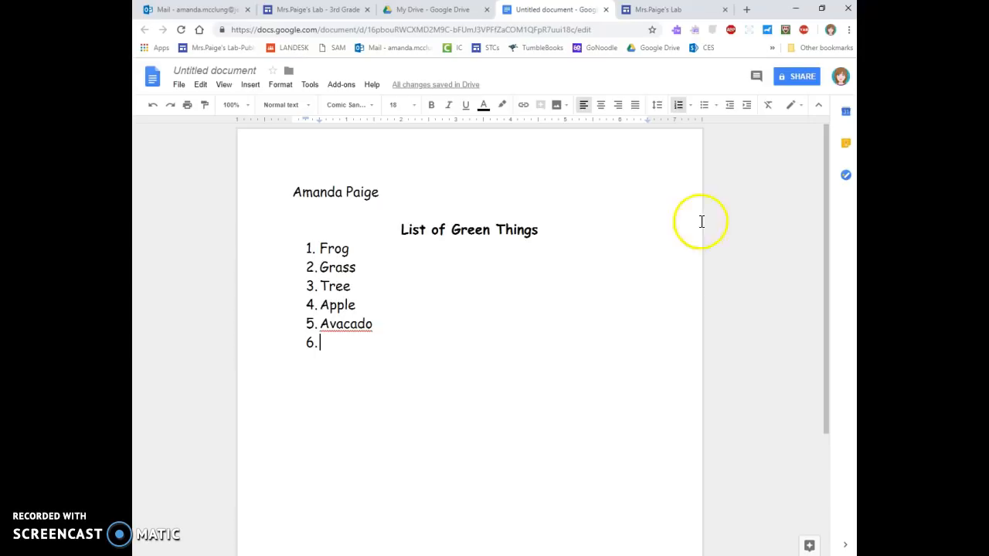
Correct 'Avacado' to 'Avocado' using the spelling suggestion, then press Undo several times.
{"action": "right_click", "coordinate": [342, 325]}
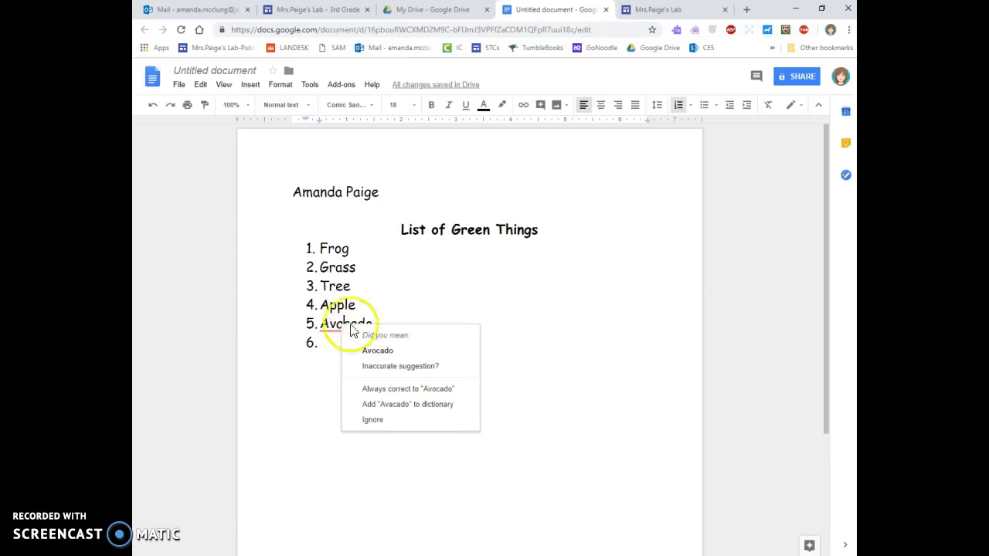
{"action": "left_click", "coordinate": [381, 352]}
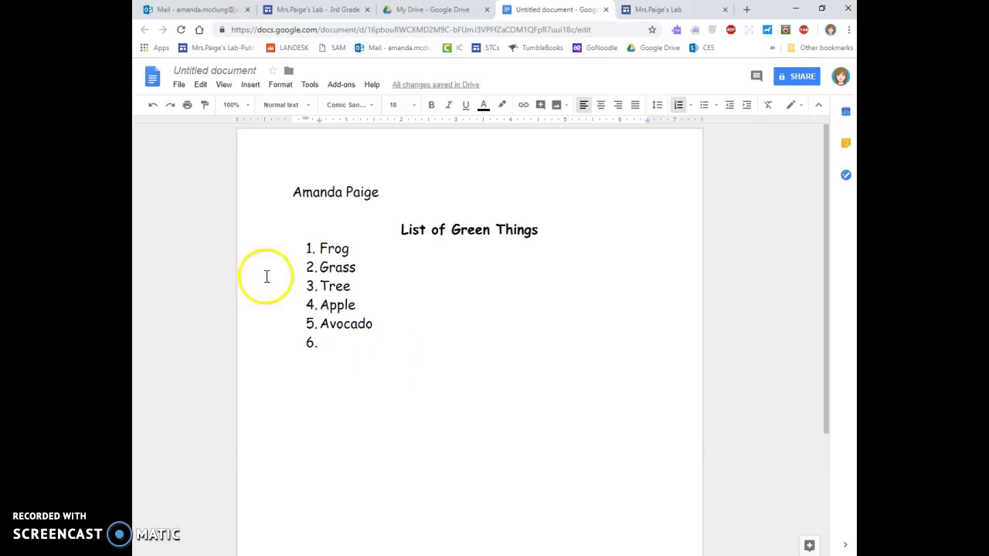
{"action": "left_click", "coordinate": [152, 109]}
{"action": "left_click", "coordinate": [154, 110]}
{"action": "left_click", "coordinate": [153, 109]}
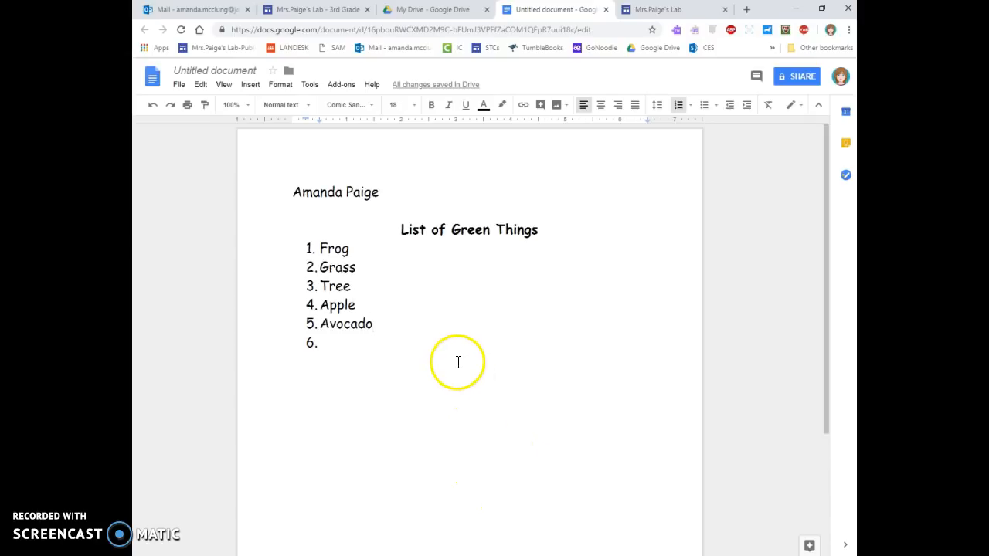
Name the document 'Green Things' from the Share prompt and save the name.
{"action": "left_click", "coordinate": [798, 78]}
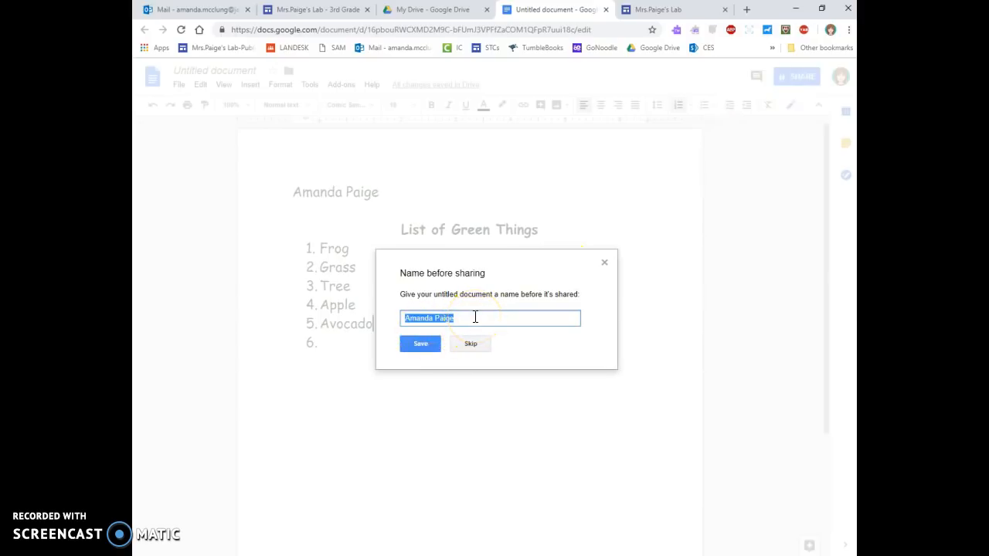
{"action": "type", "text": "Green Things"}
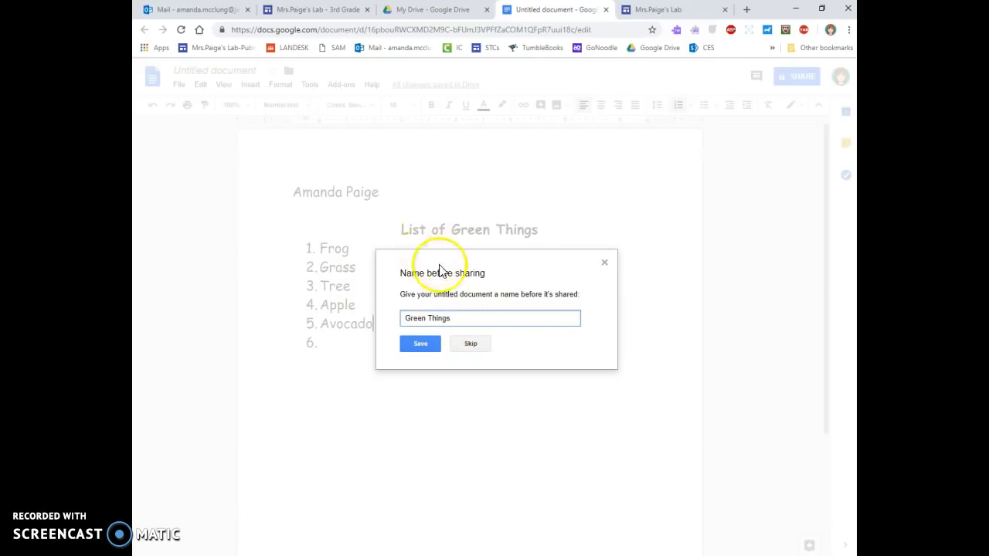
{"action": "left_click", "coordinate": [436, 343]}
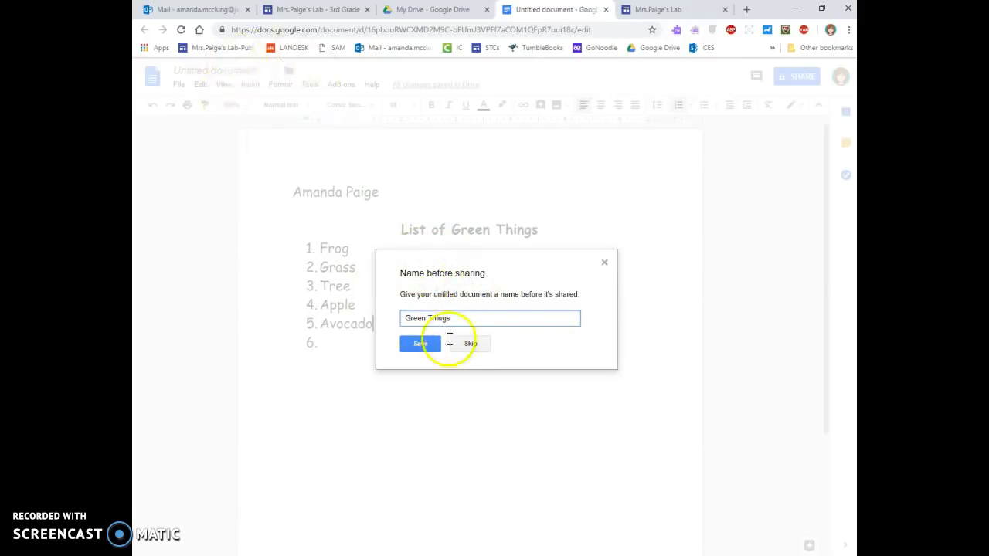
{"action": "left_click", "coordinate": [427, 342]}
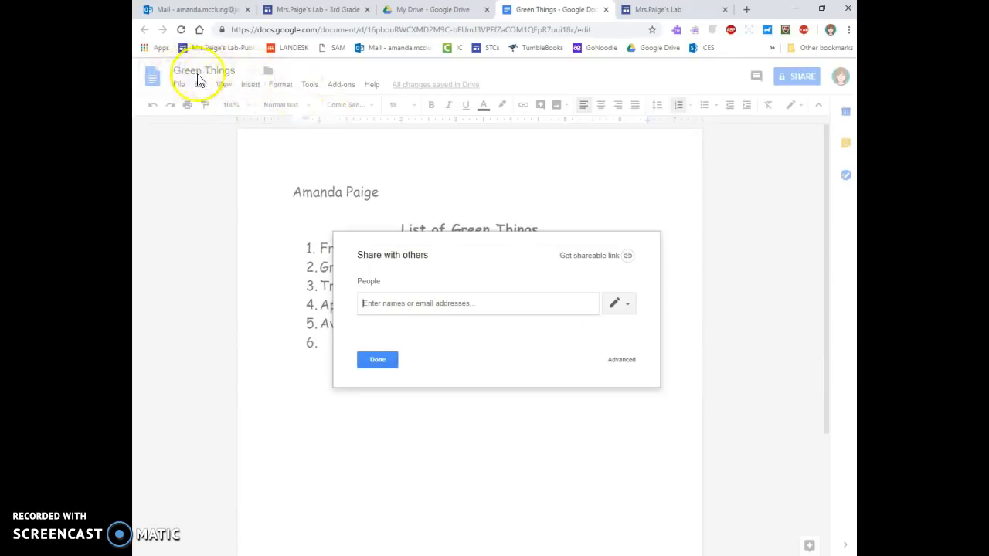
Add the teacher's suggested account as a recipient for sharing the Green Things document.
{"action": "left_click", "coordinate": [387, 310]}
{"action": "type", "text": "am"}
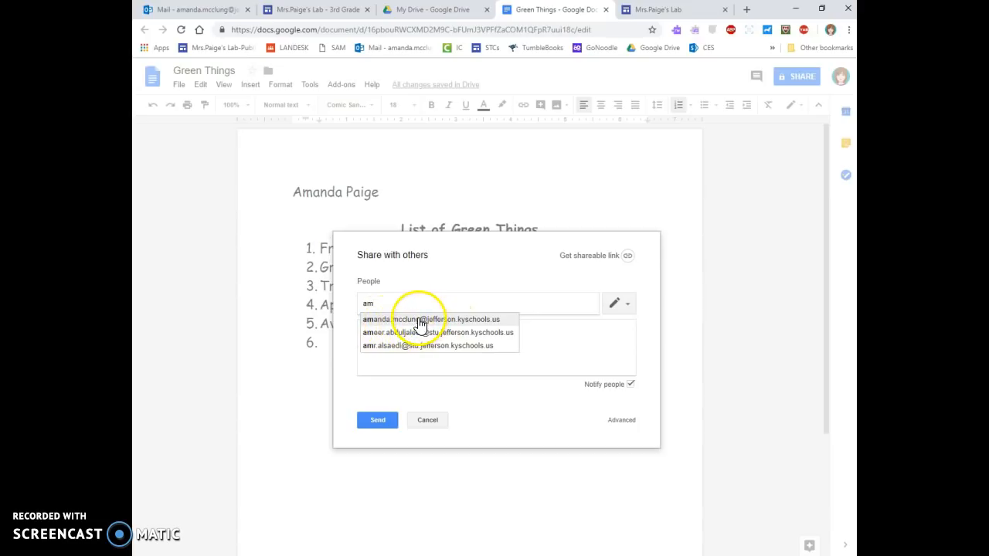
{"action": "left_click", "coordinate": [420, 323]}
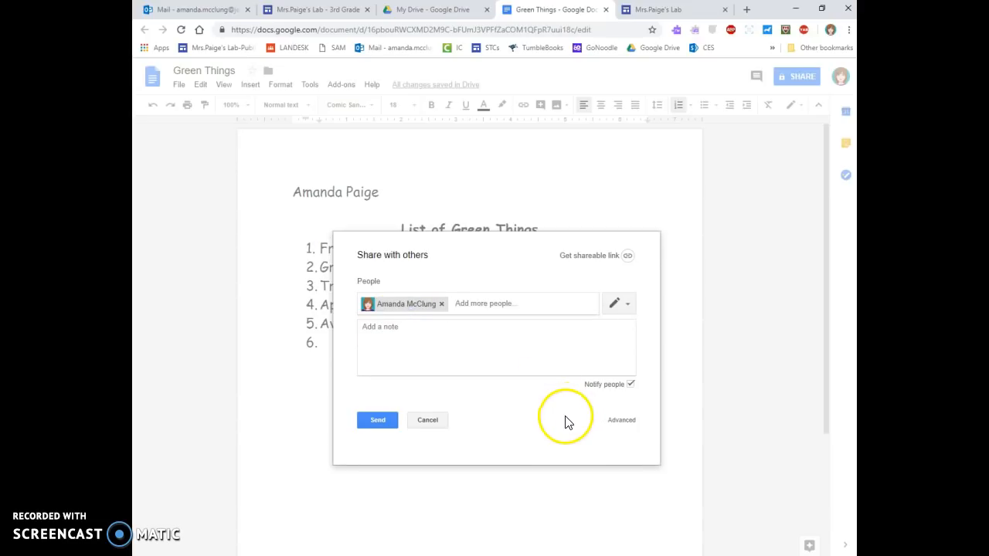